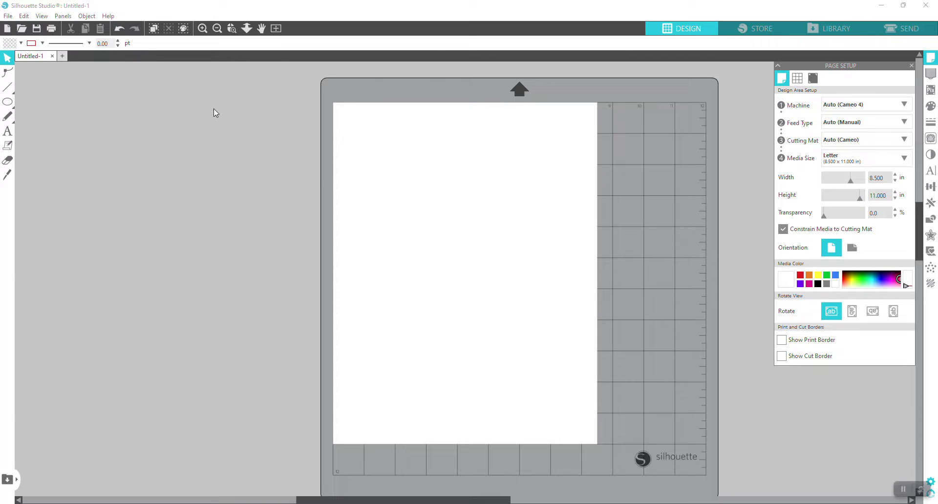
- Check the program's version information from the Help menu, then close it
left_click(108, 16)
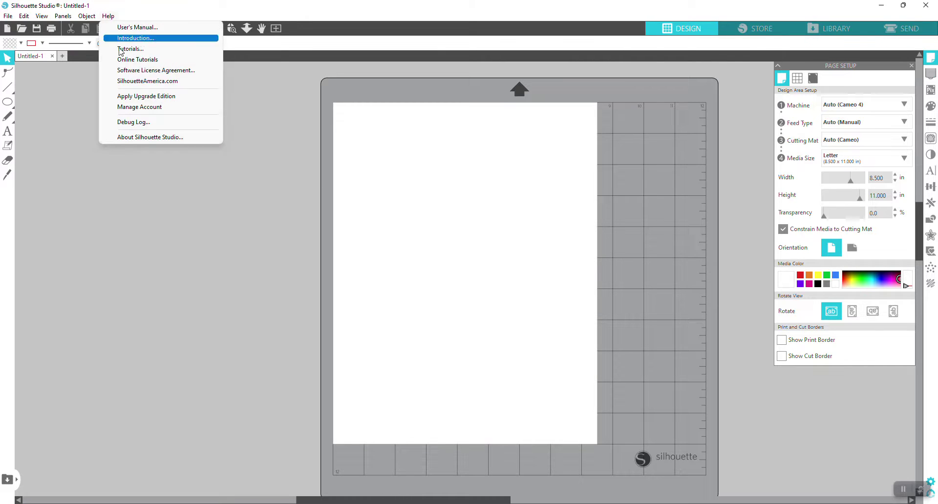
left_click(149, 138)
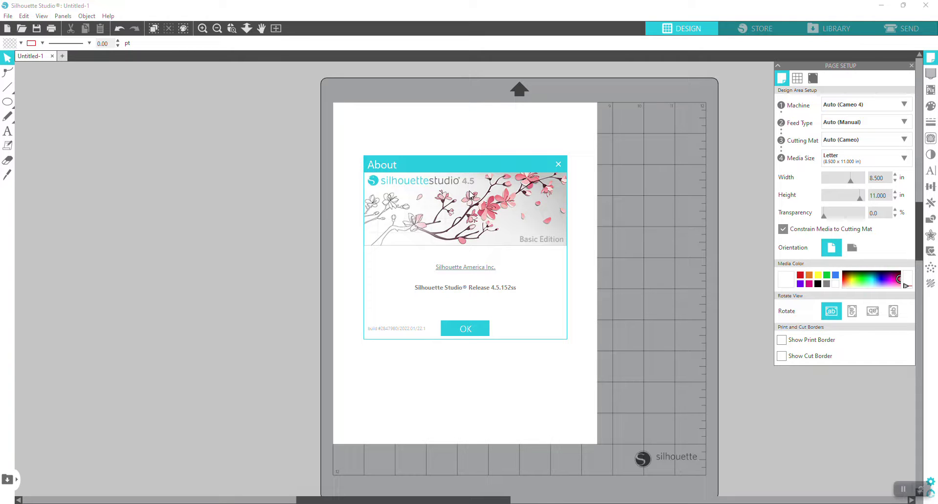
left_click(479, 330)
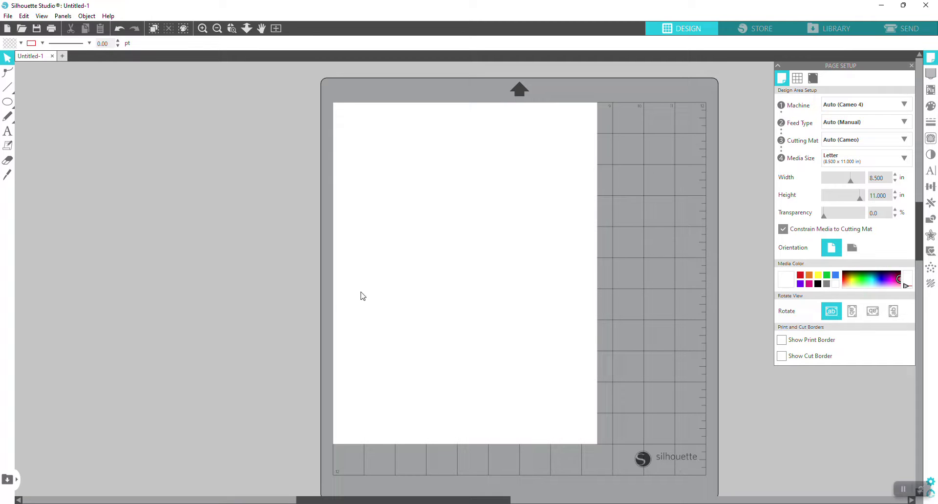
- Open the Christmas photo JPG, shrink it to 5.594 × 7.002 in, and move it to the page's upper-left
left_click(21, 29)
double_click(179, 177)
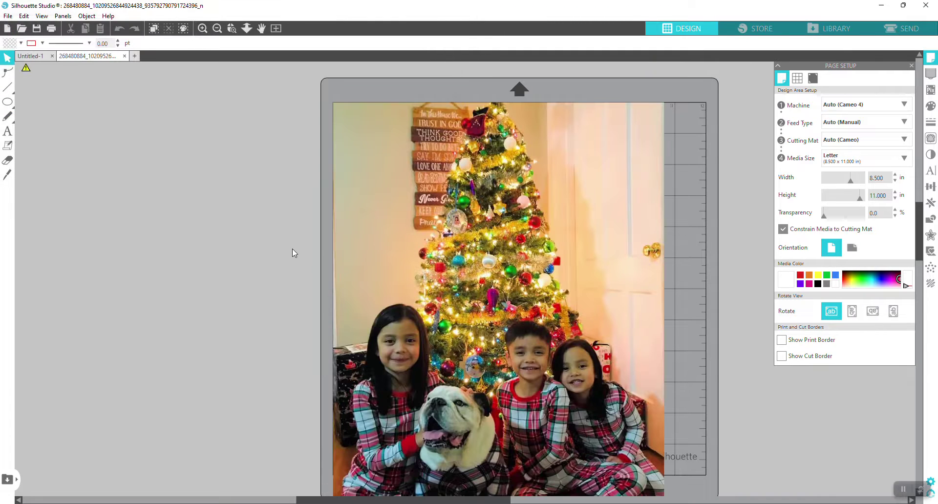
left_click(386, 217)
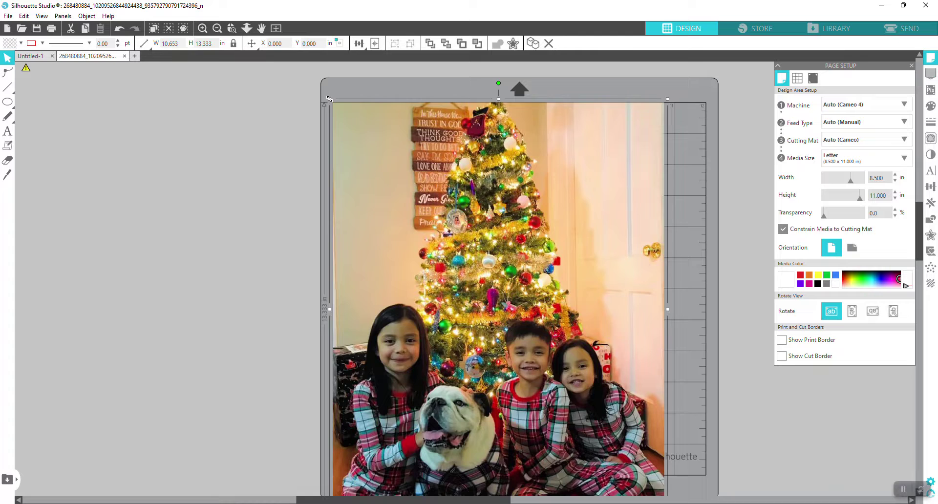
left_click_drag(329, 97, 490, 298)
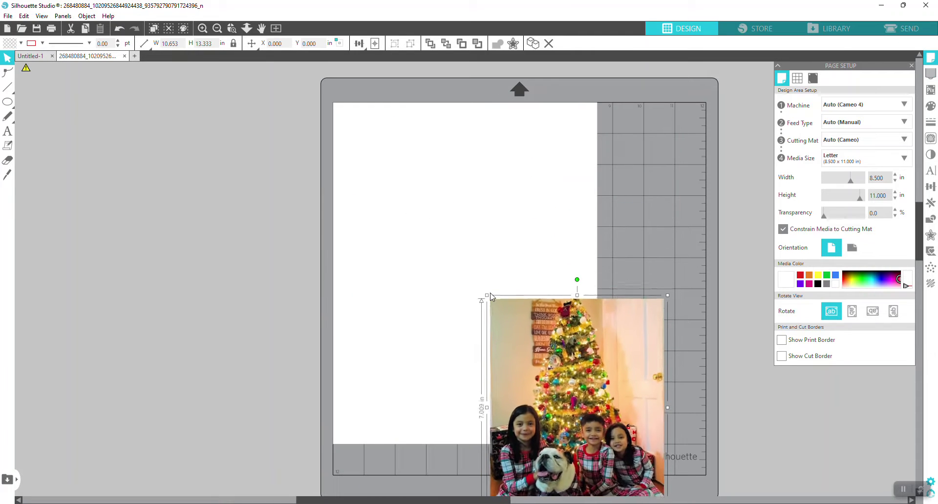
left_click_drag(543, 386, 418, 217)
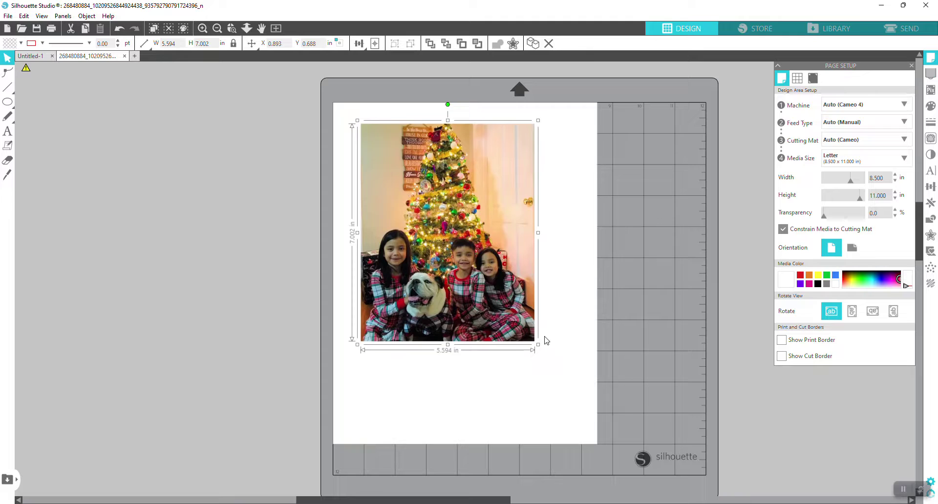
left_click(563, 331)
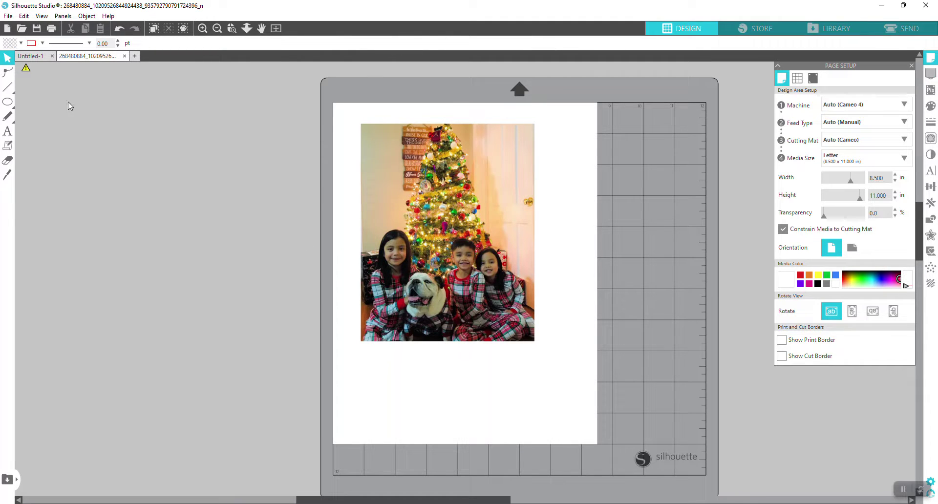
- Draw a 2.625 × 2.311 in ellipse below the Christmas photo with the Ellipse tool
left_click(10, 104)
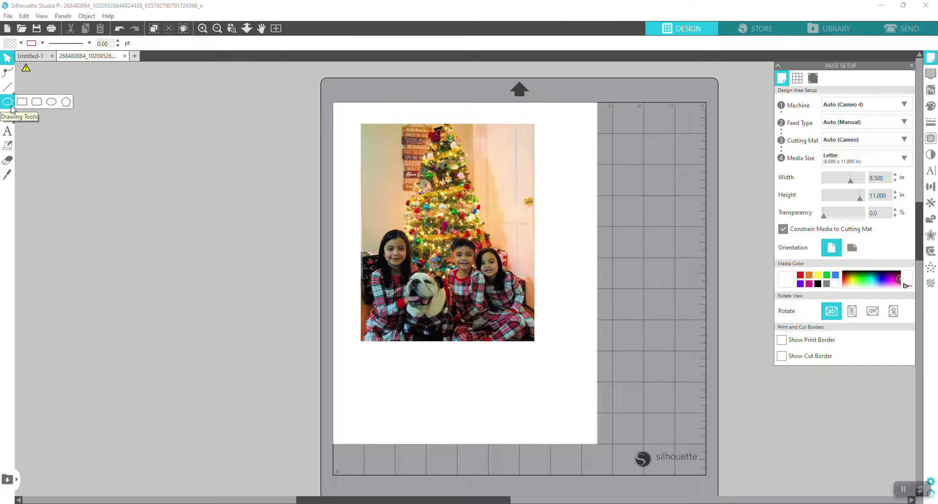
left_click(52, 103)
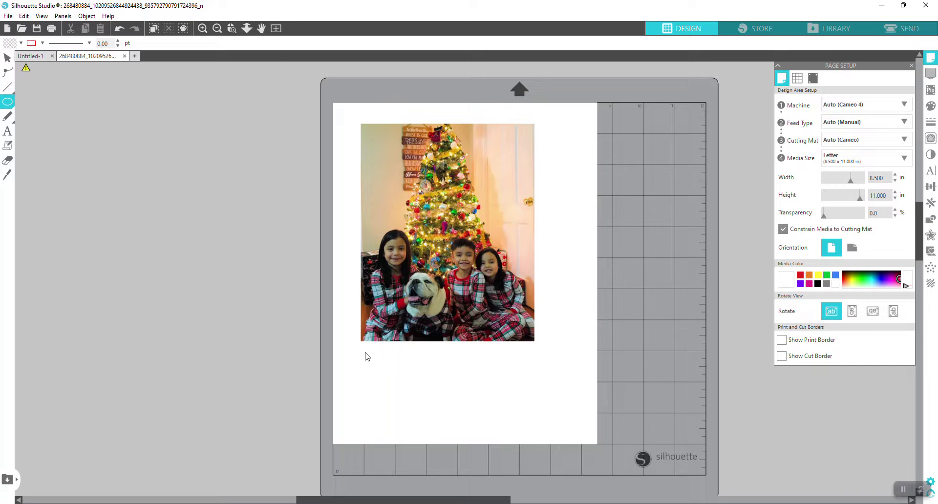
left_click_drag(365, 352, 447, 427)
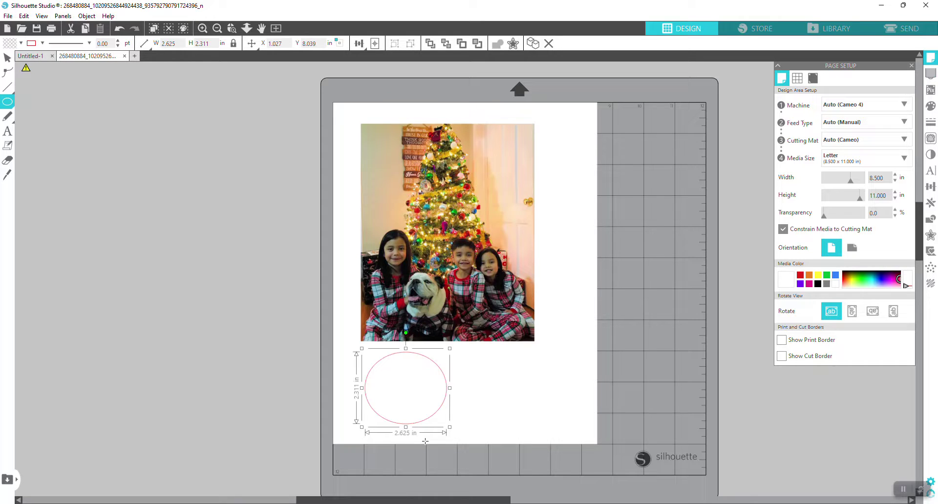
- Draw a 2.649 × 2.649 in circle right of the oval, then delete the oval
left_click(473, 359)
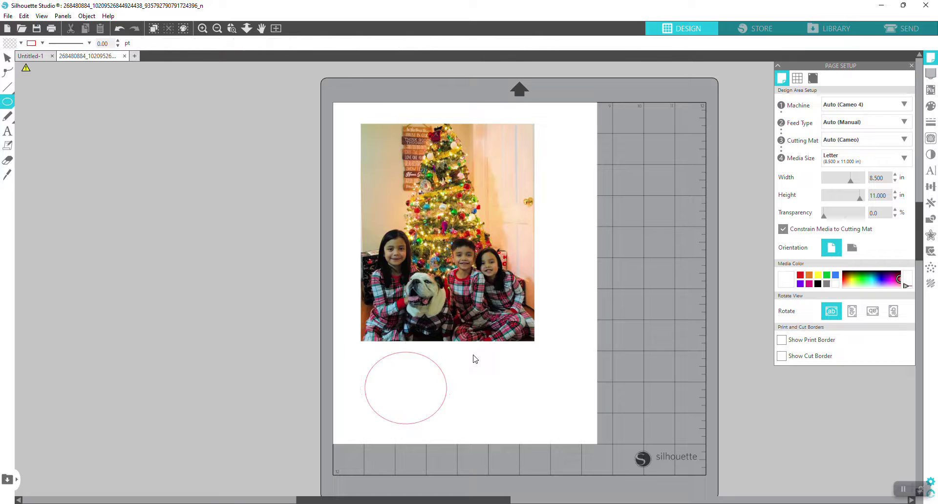
left_click_drag(473, 359, 571, 427)
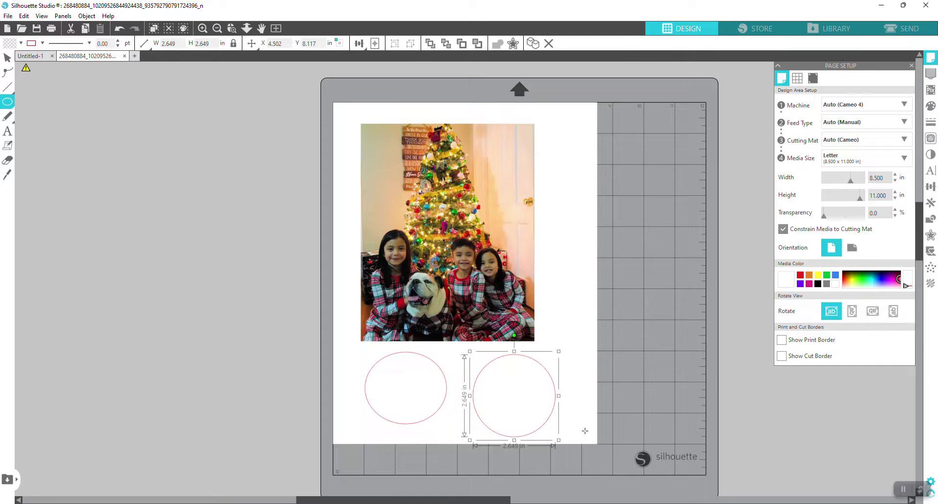
key("v")
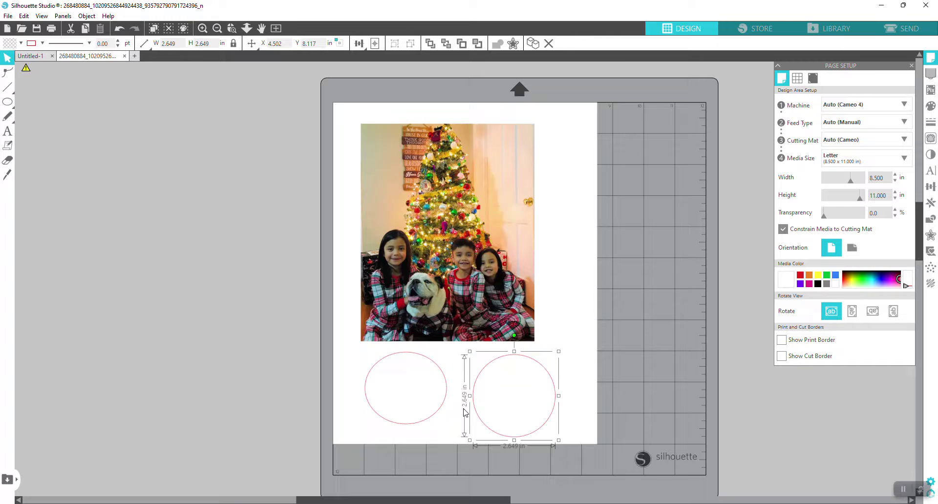
left_click(438, 413)
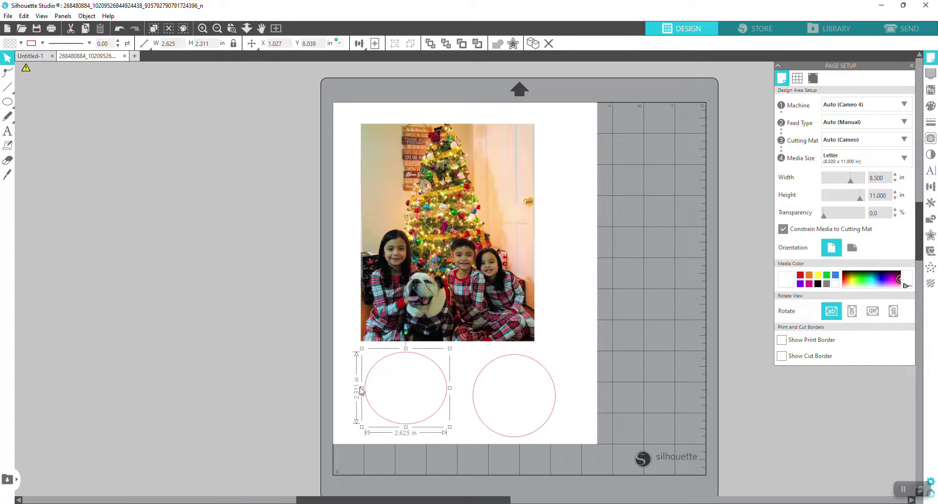
left_click_drag(449, 428, 445, 423)
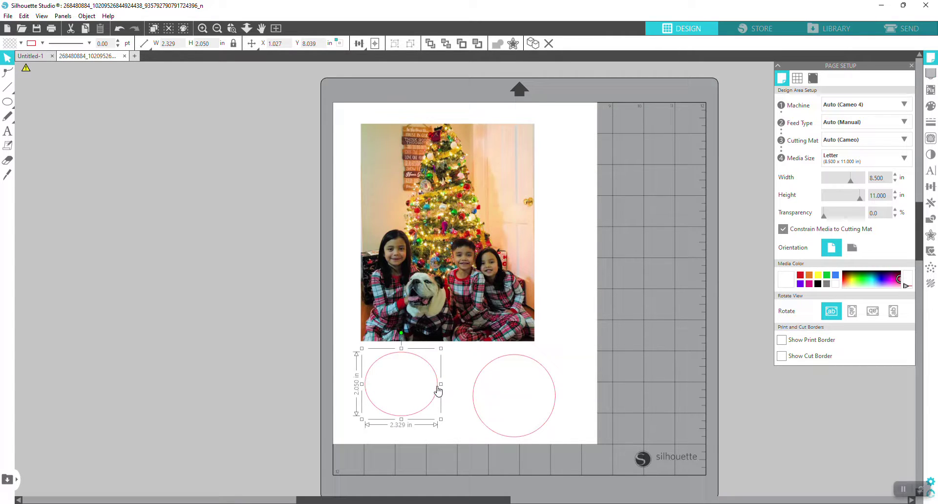
key("Delete")
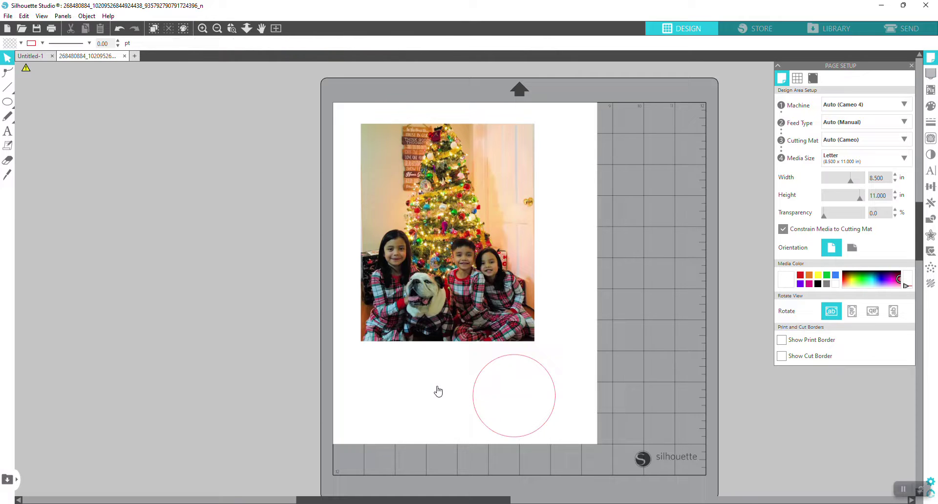
- Delete the 2.649 in circle below the photo
left_click(478, 381)
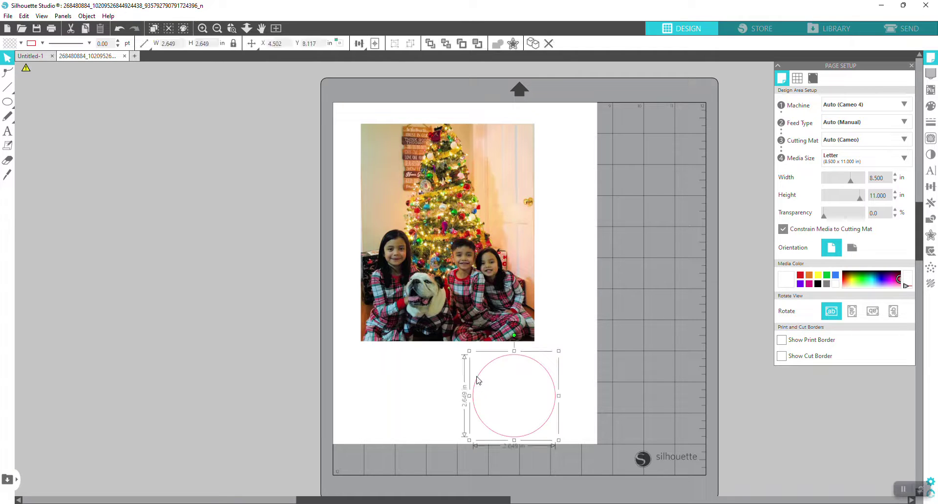
left_click(517, 398)
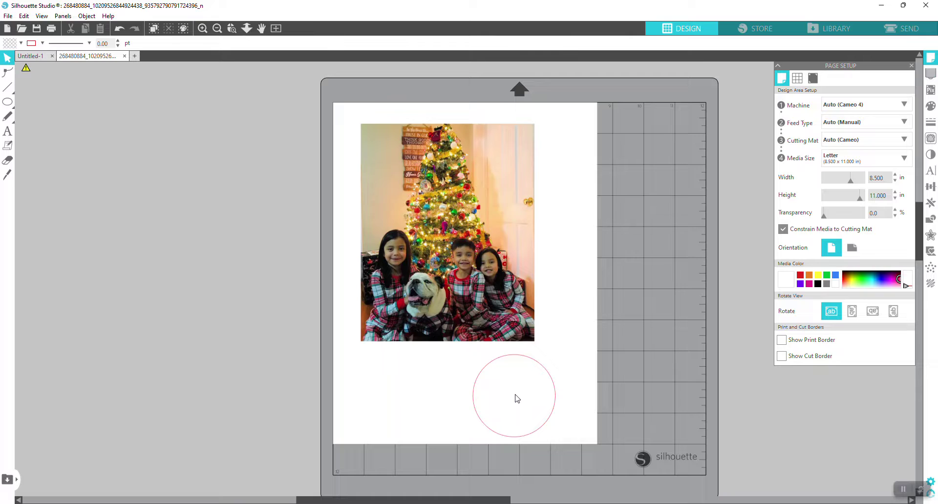
left_click(487, 367)
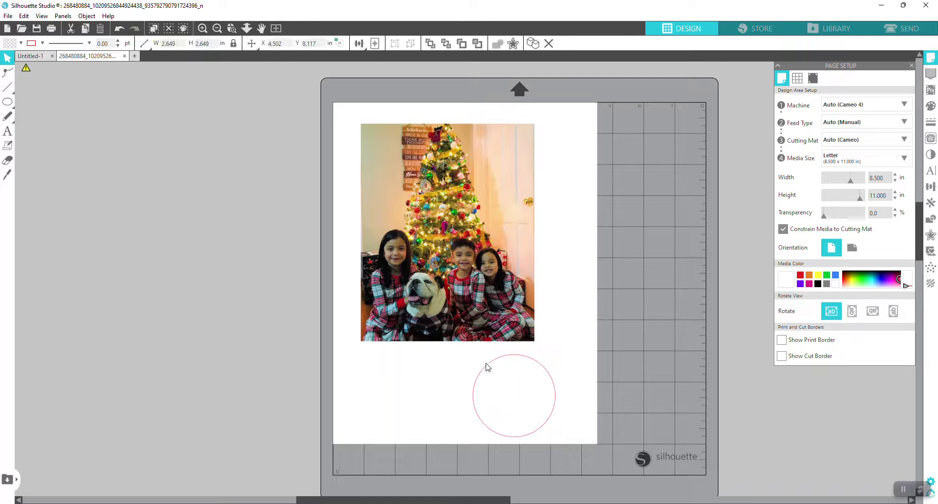
key("Delete")
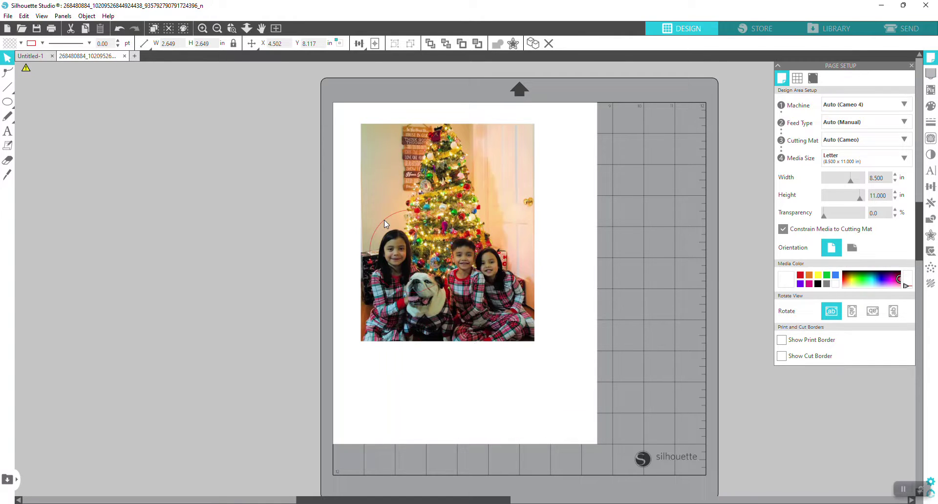
- Shrink the family photo to about 4.3 × 5.4 inches
left_click(445, 288)
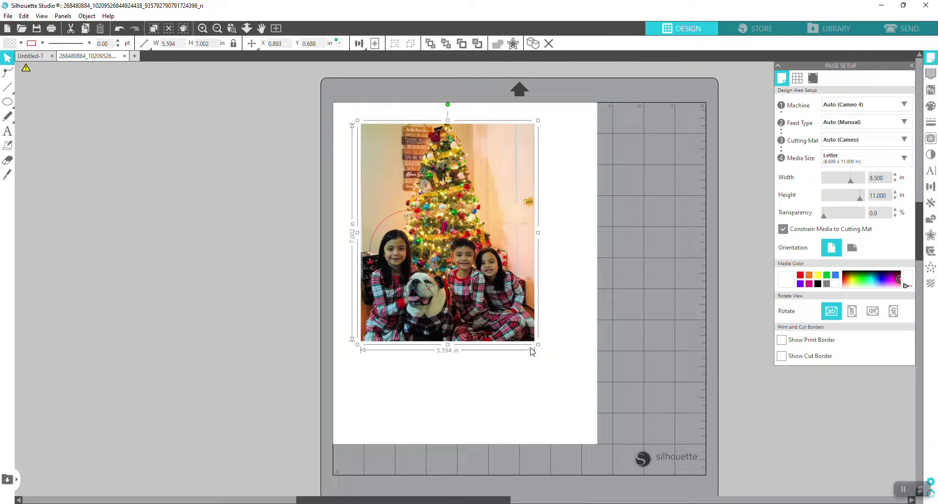
left_click_drag(531, 348, 485, 306)
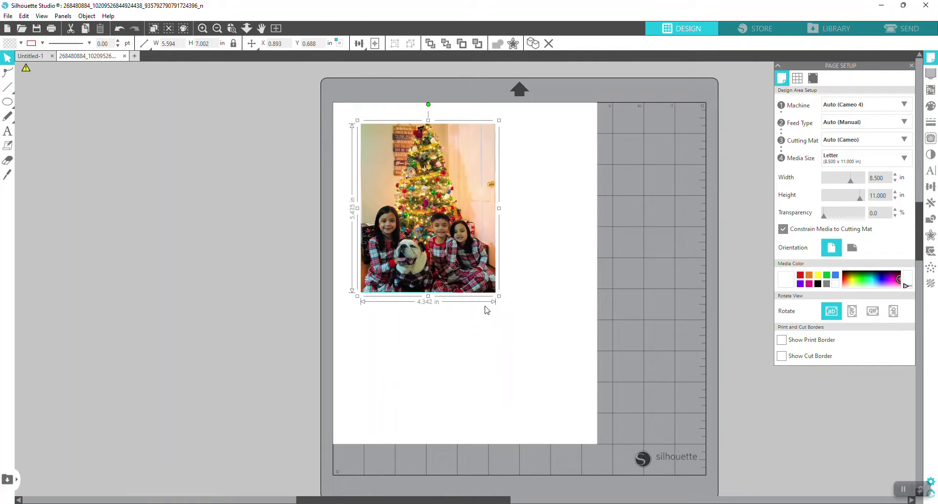
left_click(435, 330)
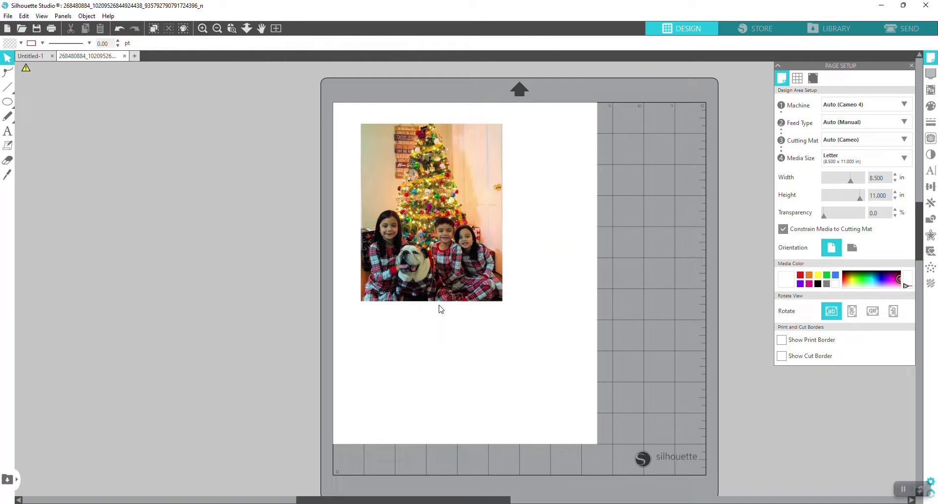
left_click(438, 290)
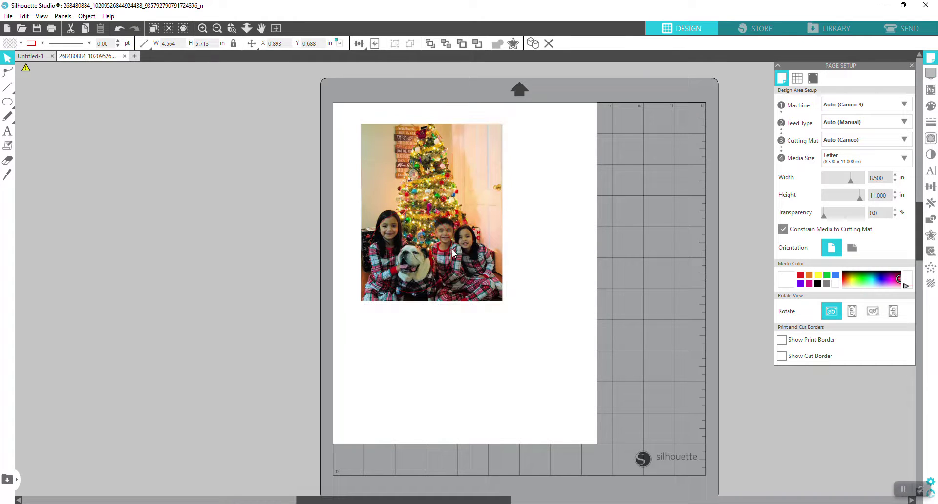
- Place a 3.844 in circle over the family, nudging the photo slightly right beneath it
left_click_drag(453, 248, 366, 209)
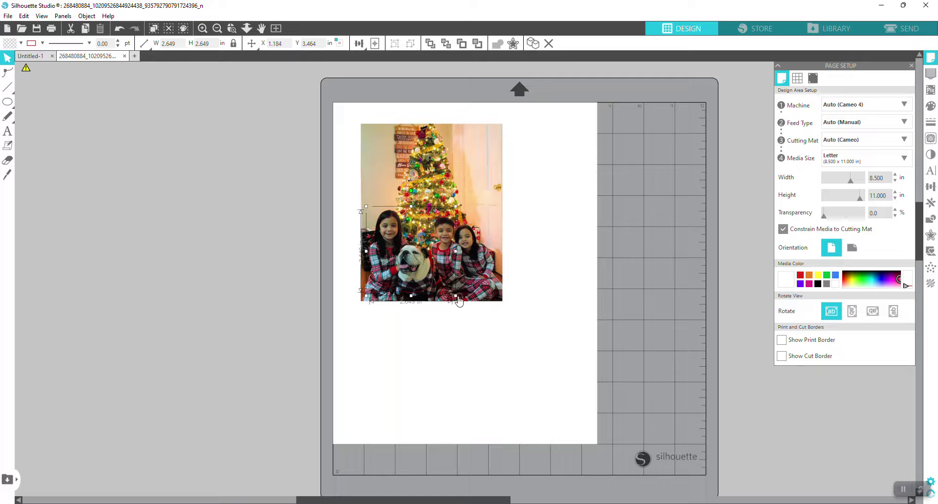
left_click_drag(454, 296, 464, 280)
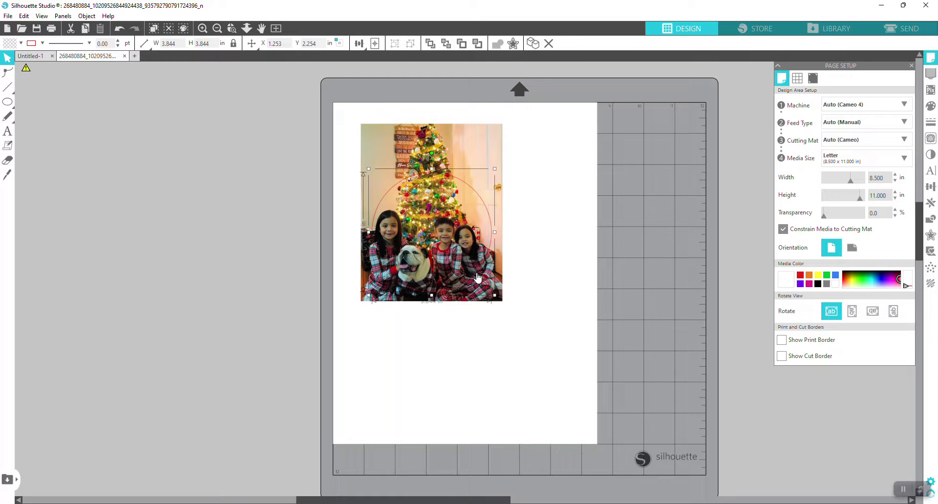
left_click(473, 271)
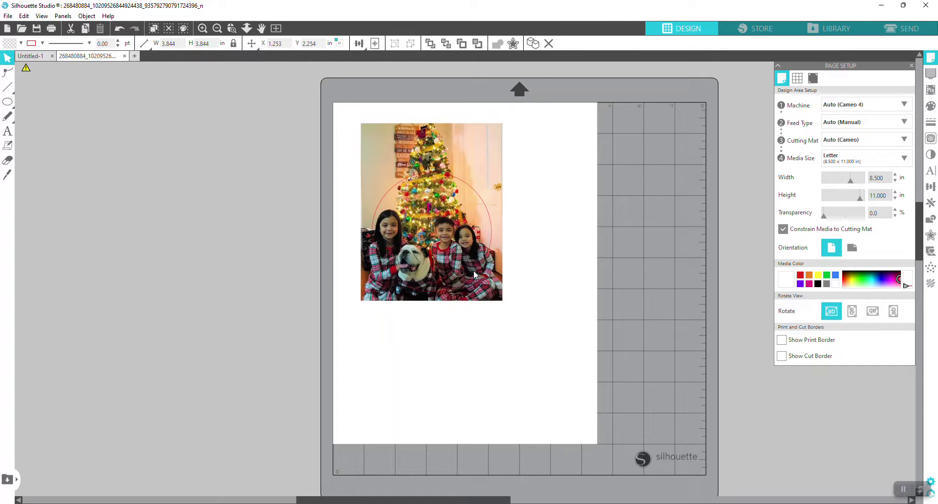
left_click_drag(474, 270, 480, 271)
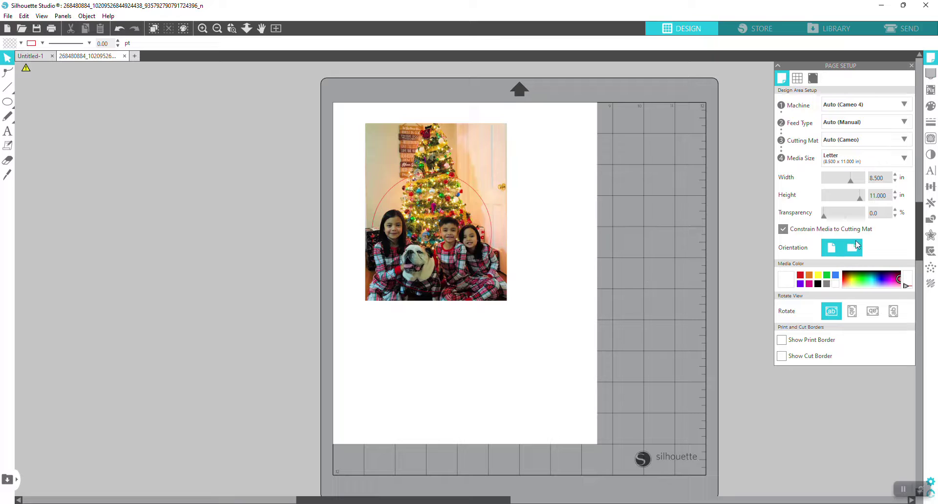
- Select the photo and circle together and crop the photo to the 3.844 in circle
left_click(930, 220)
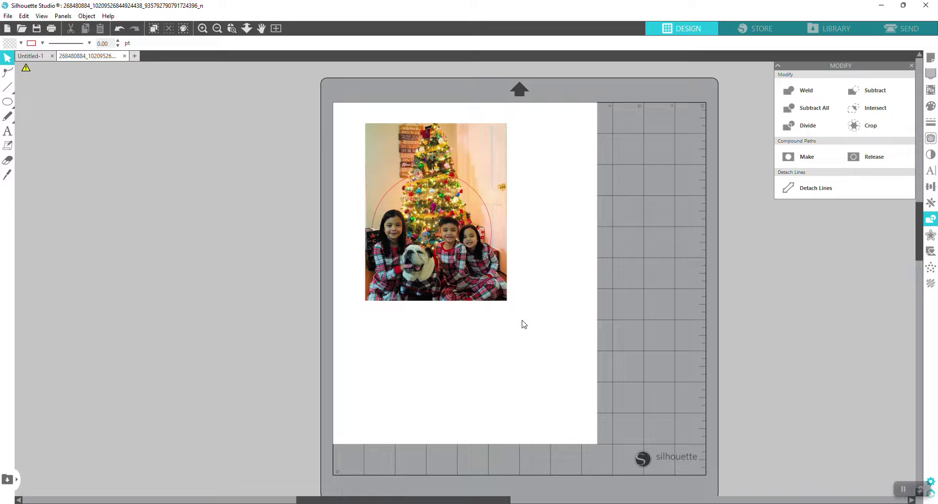
left_click_drag(518, 320, 310, 103)
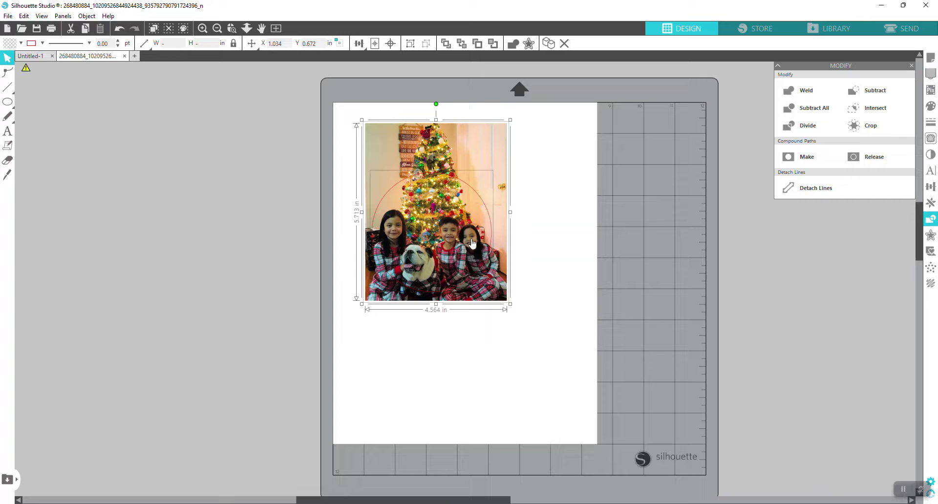
left_click(517, 331)
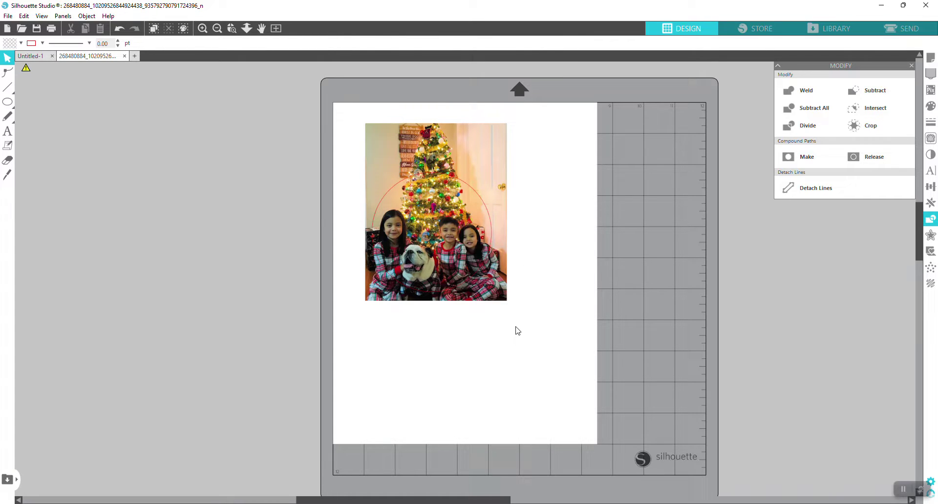
key("ctrl+a")
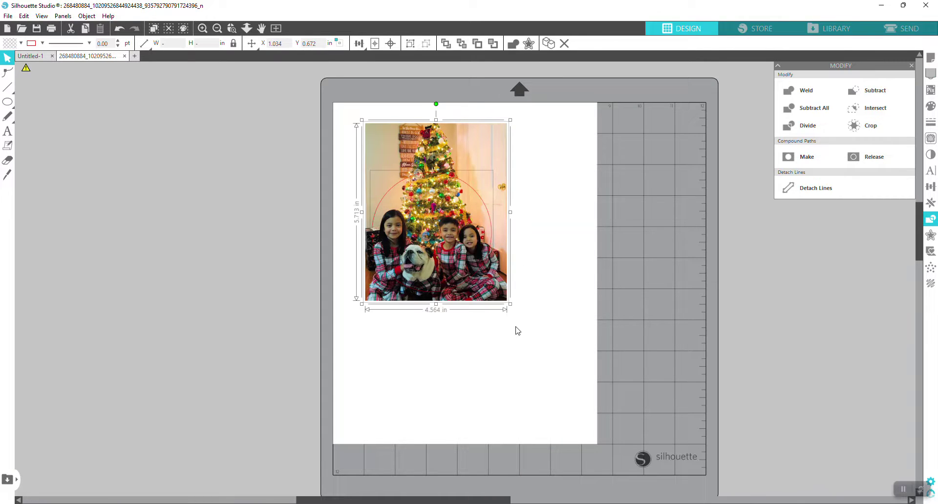
left_click(867, 129)
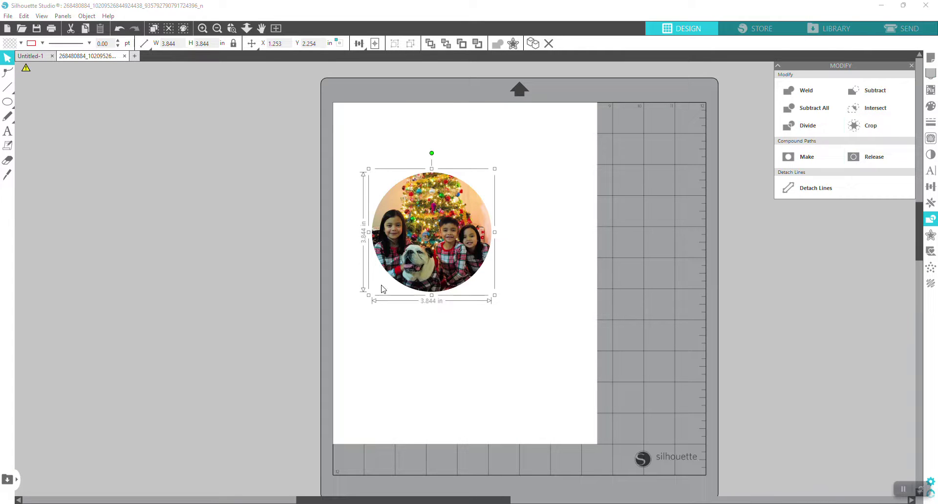
left_click(421, 334)
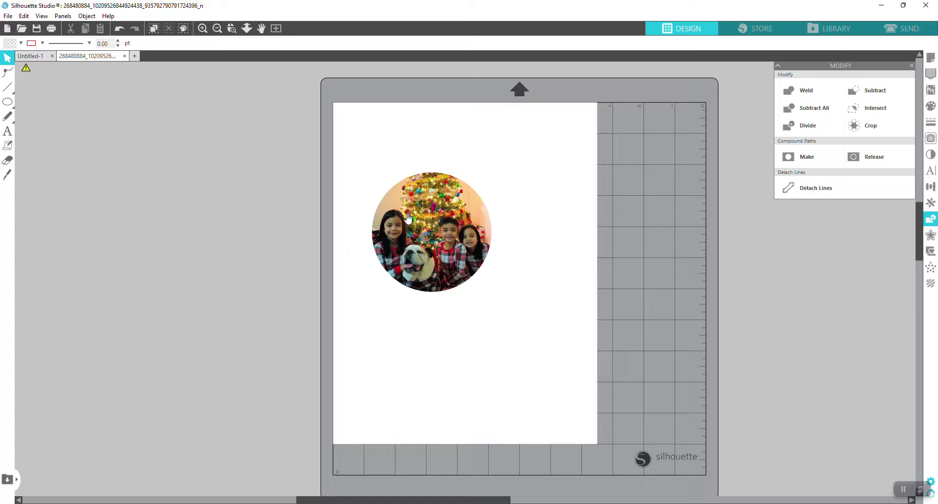